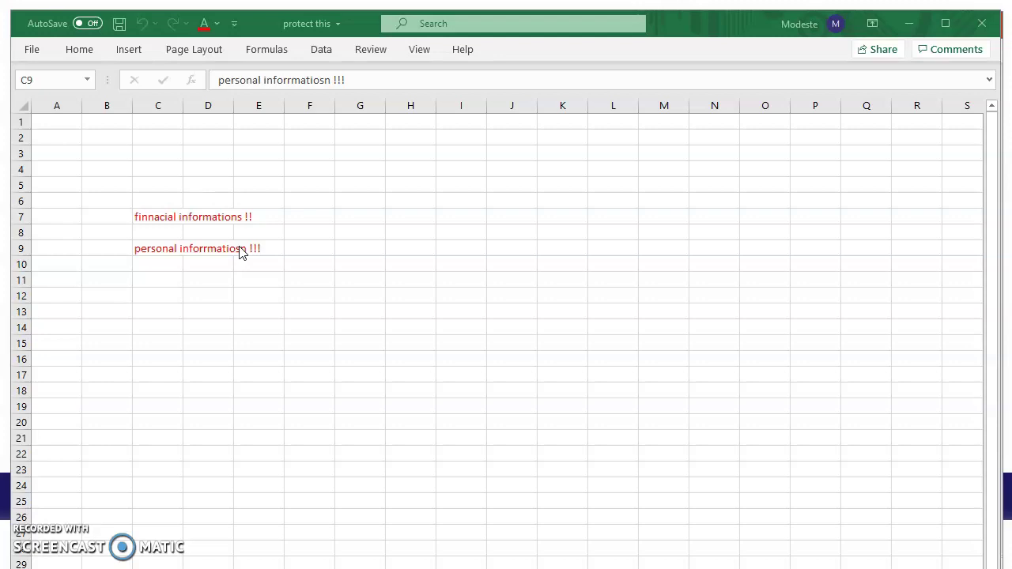
Encrypt the 'protect this' workbook with Encrypt with Password, entering and confirming a four-character password.
click(30, 51)
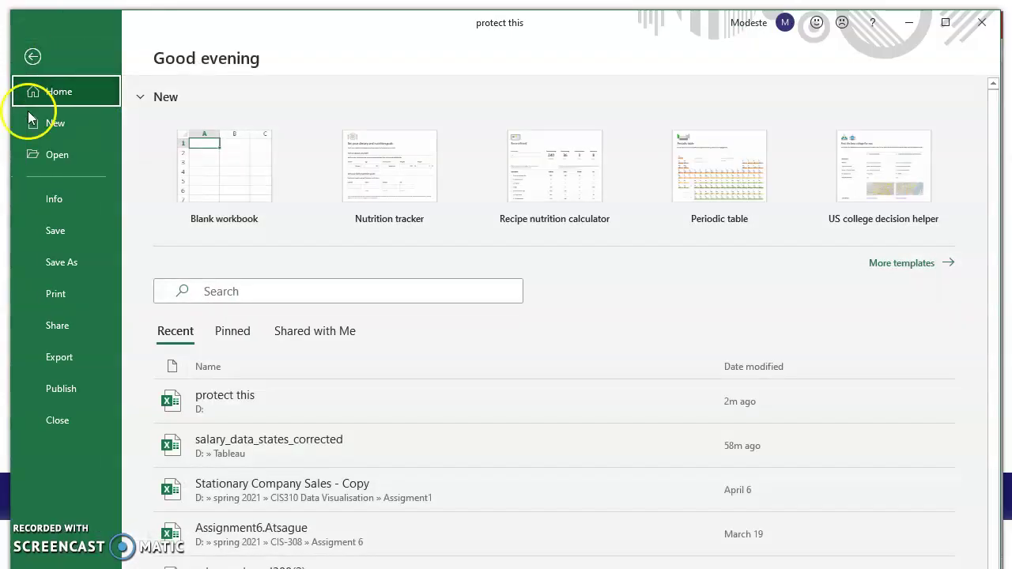
click(57, 205)
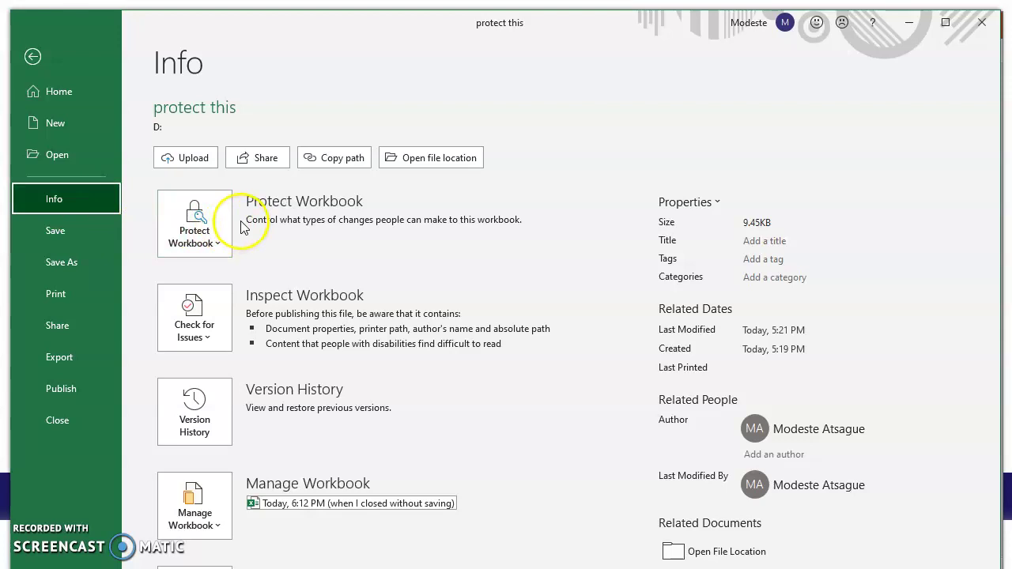
click(213, 218)
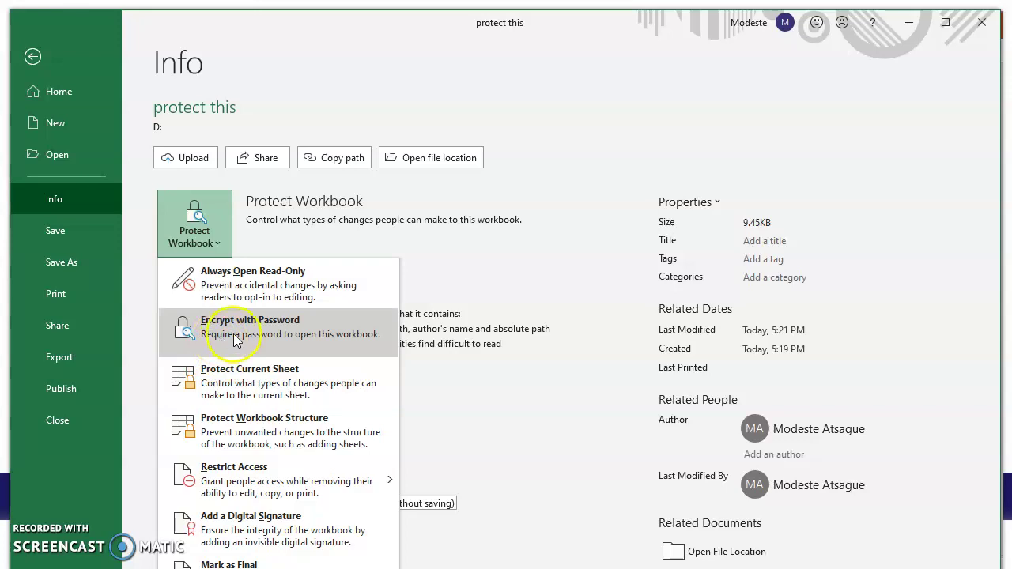
click(233, 333)
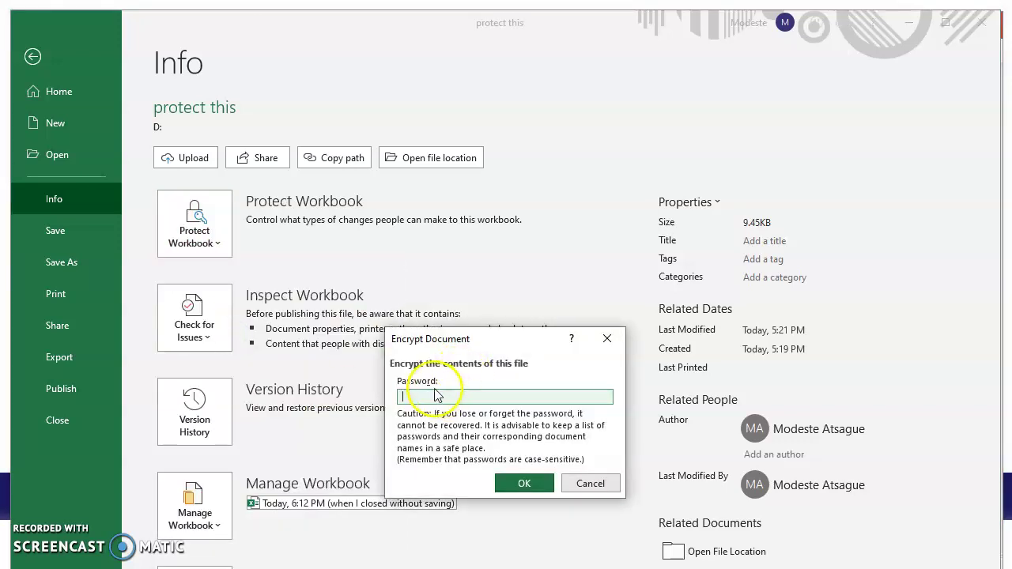
click(421, 397)
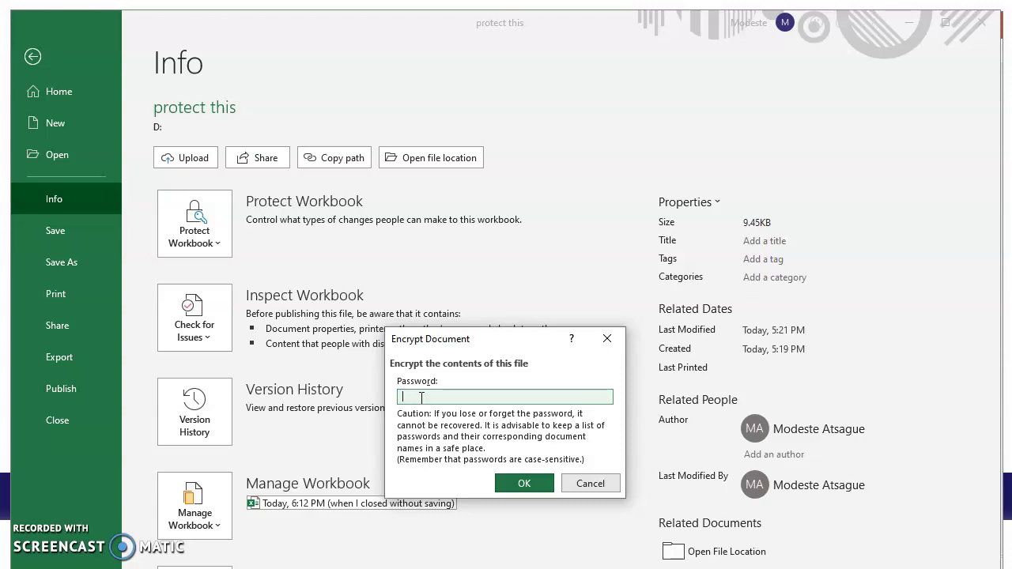
text(1234)
click(524, 482)
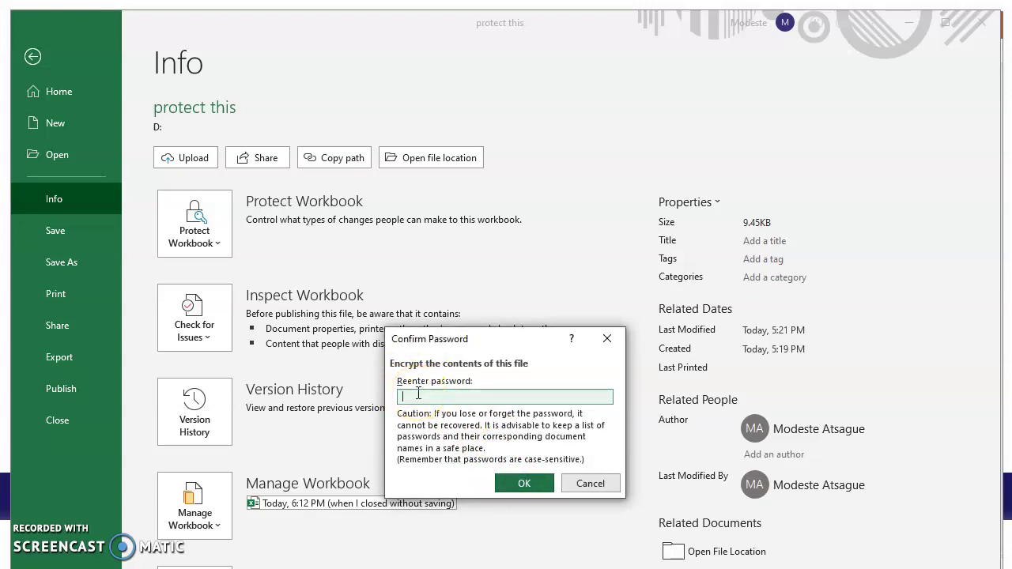
text(1234)
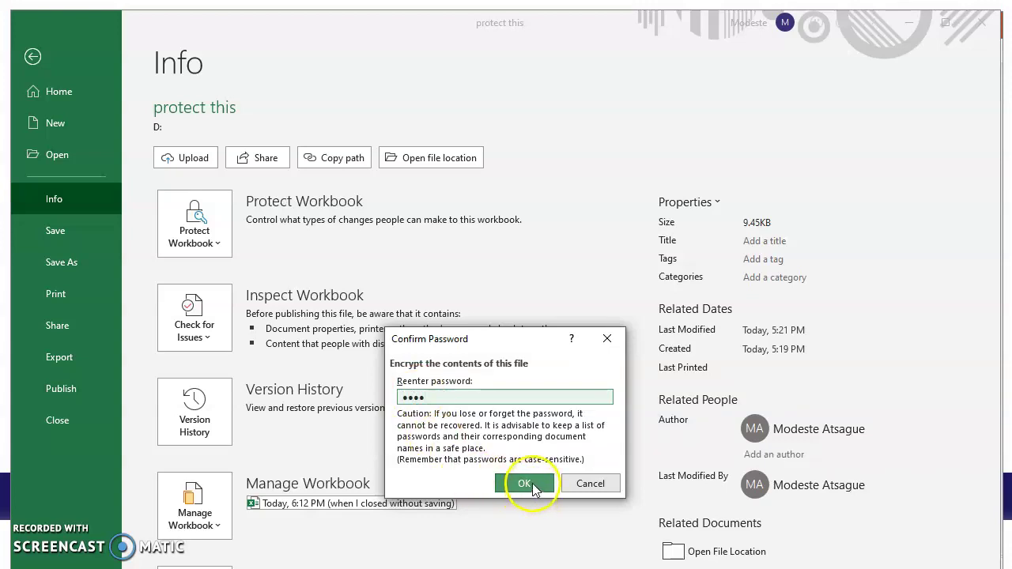
click(524, 483)
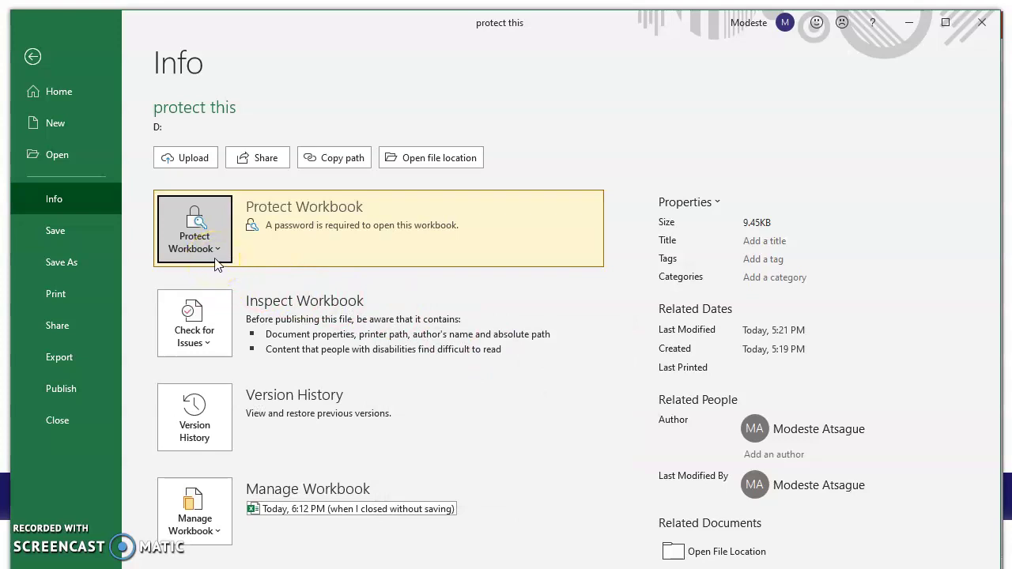
Close Excel, saving the changes to protect this.xlsx.
click(33, 55)
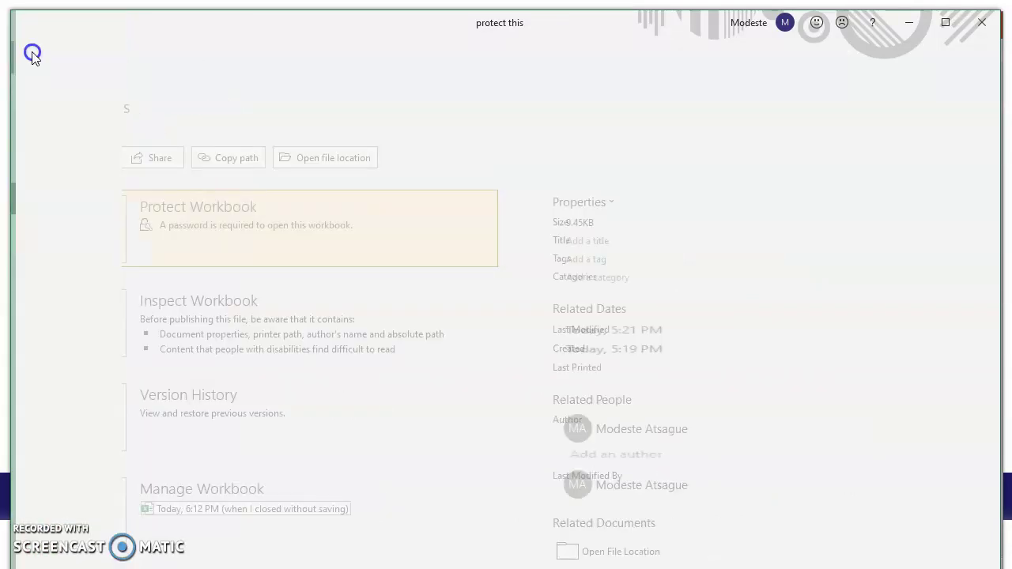
click(984, 25)
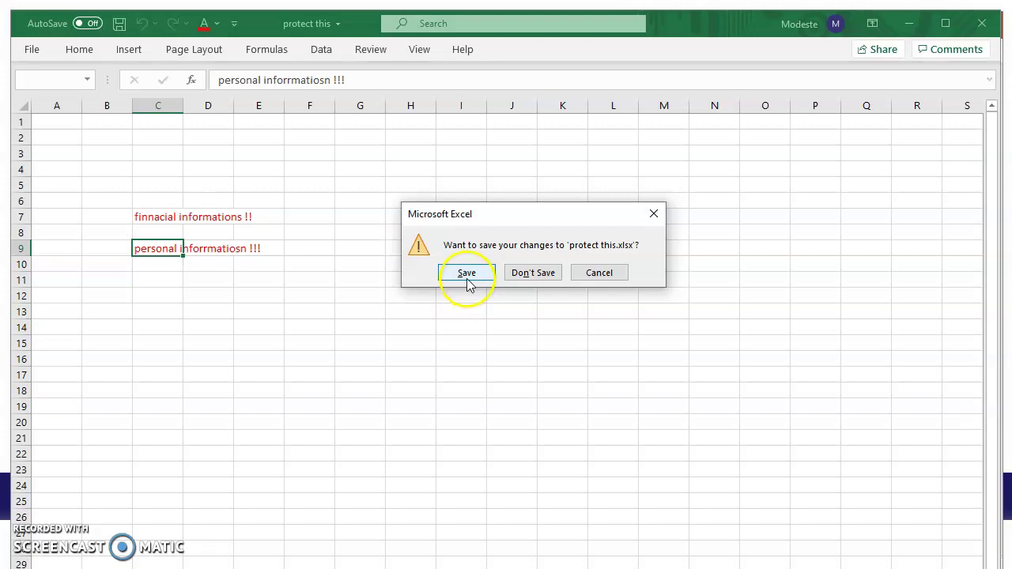
click(466, 274)
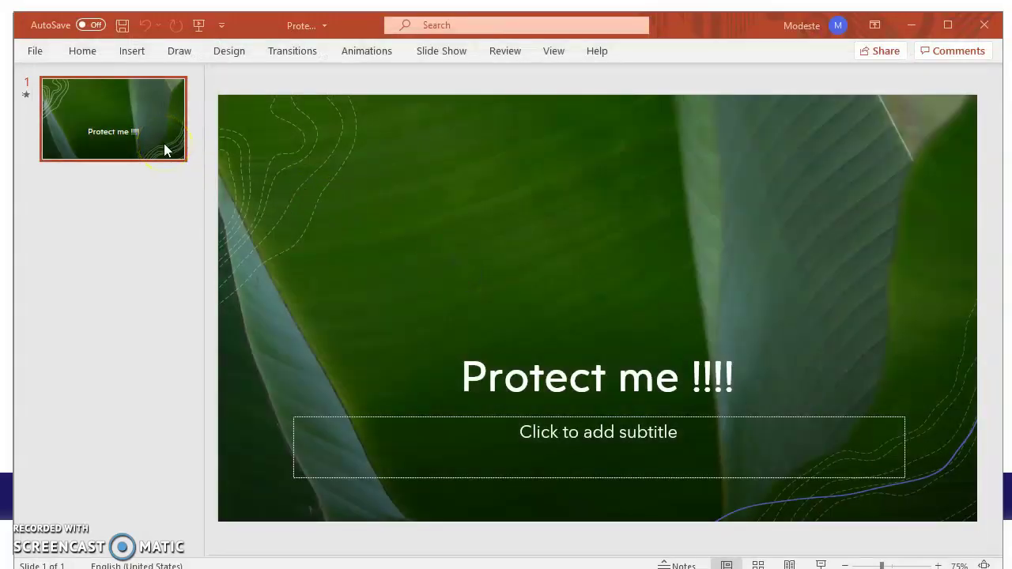
Encrypt the 'Protect me !!!!' presentation with Encrypt with Password, entering and confirming a four-character password.
click(35, 51)
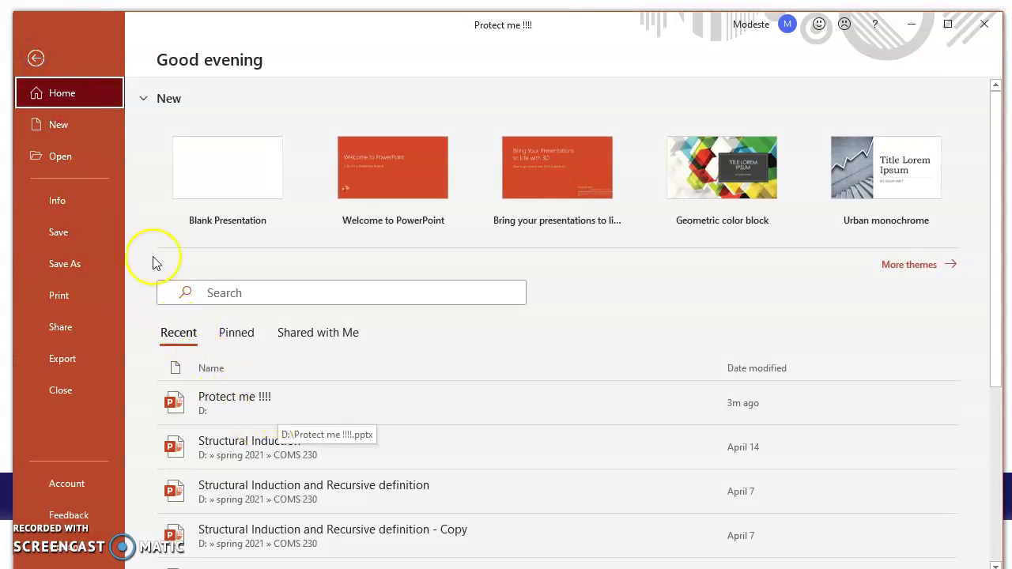
click(56, 202)
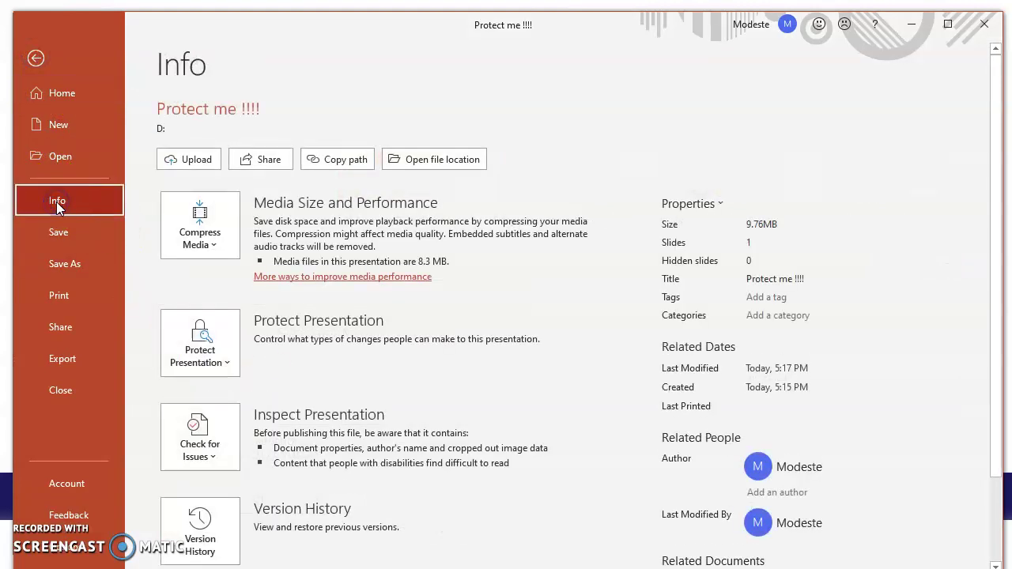
click(215, 341)
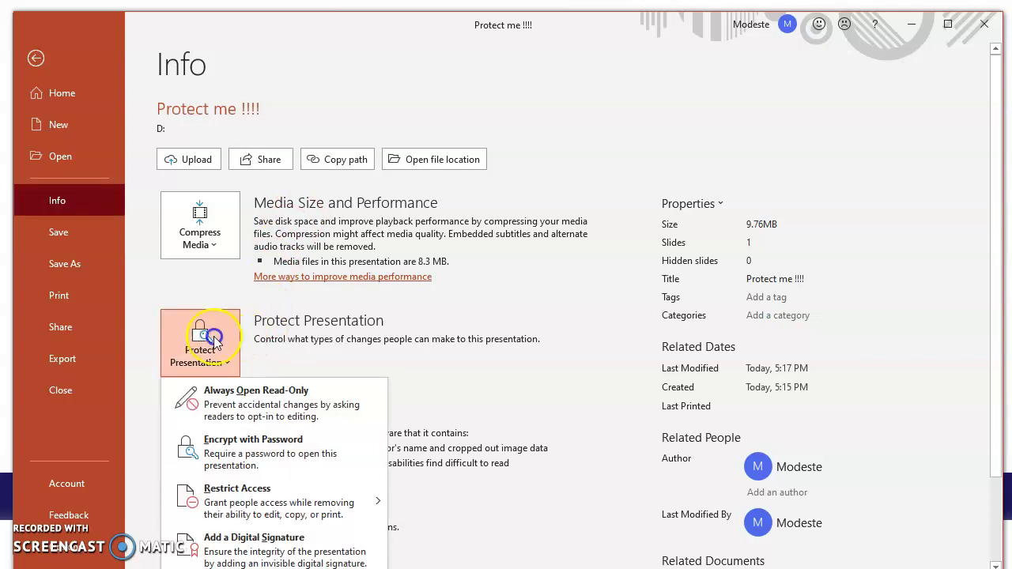
click(215, 451)
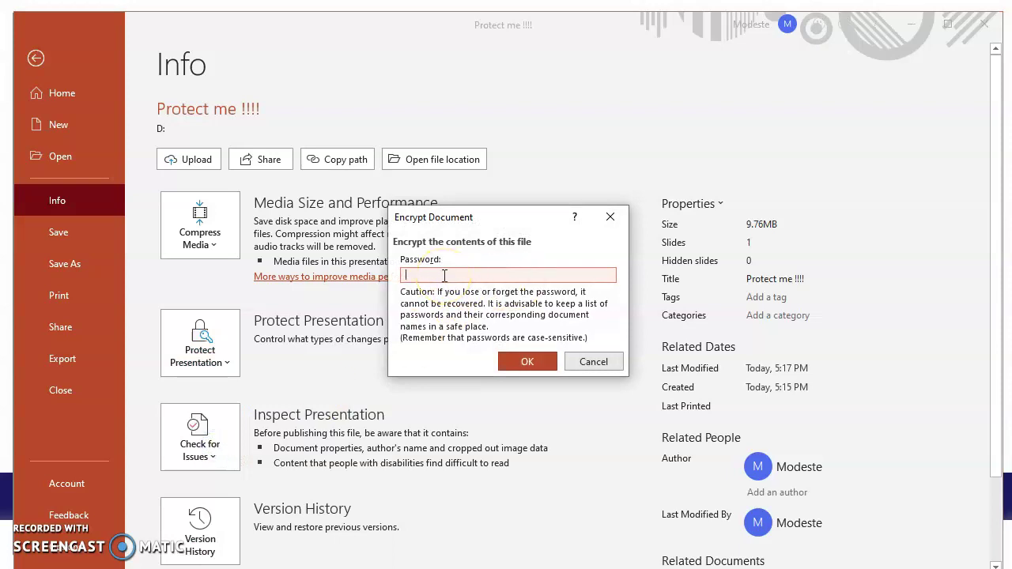
text(1234)
click(524, 362)
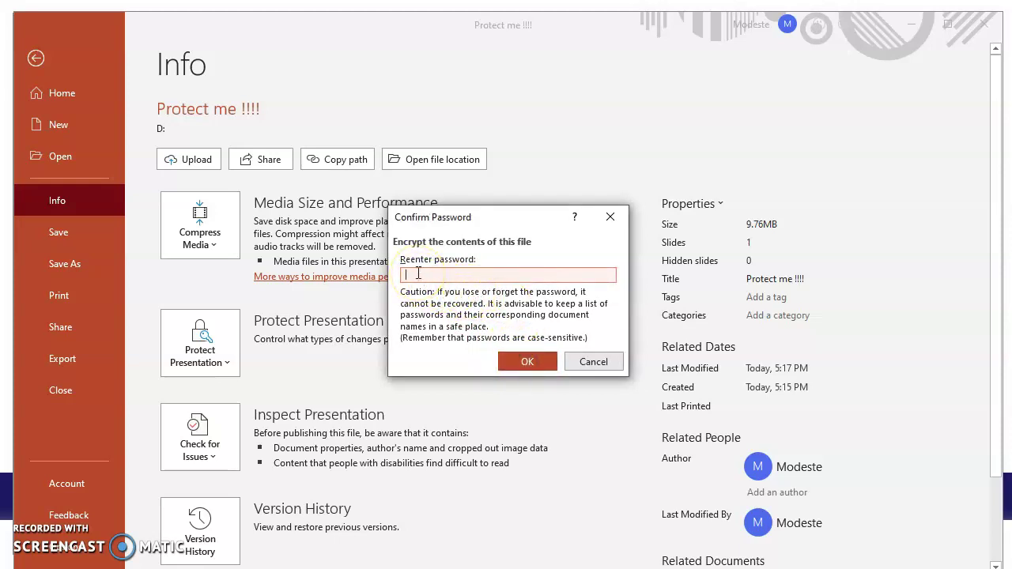
text(1234)
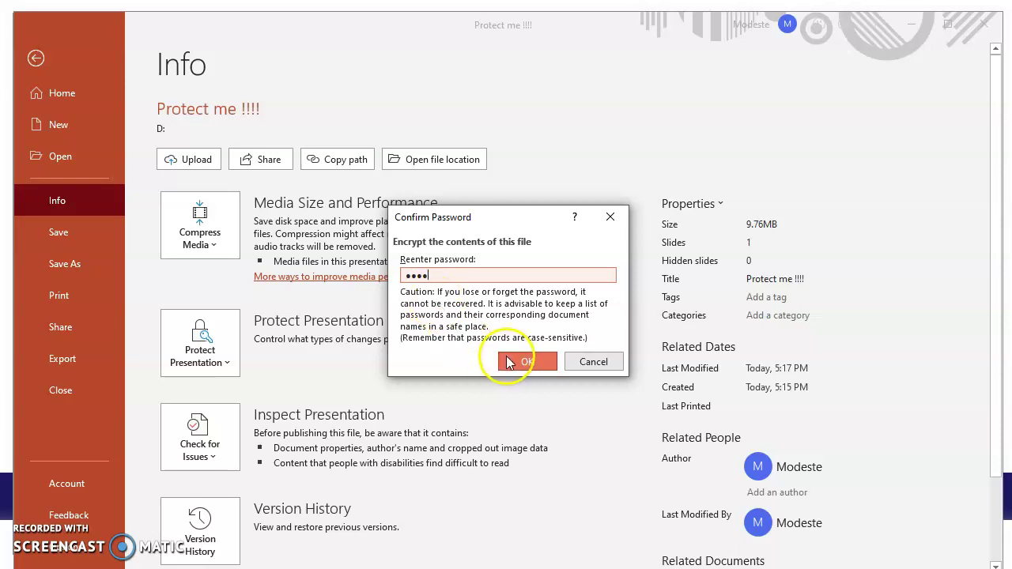
click(510, 362)
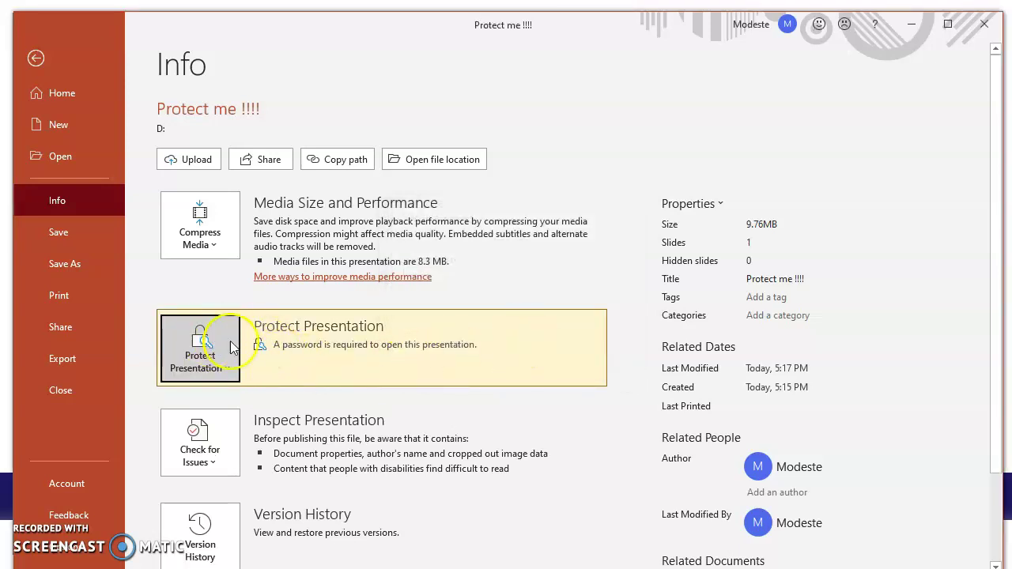
Close PowerPoint, saving the password-protected 'Protect me !!!!' presentation.
click(36, 57)
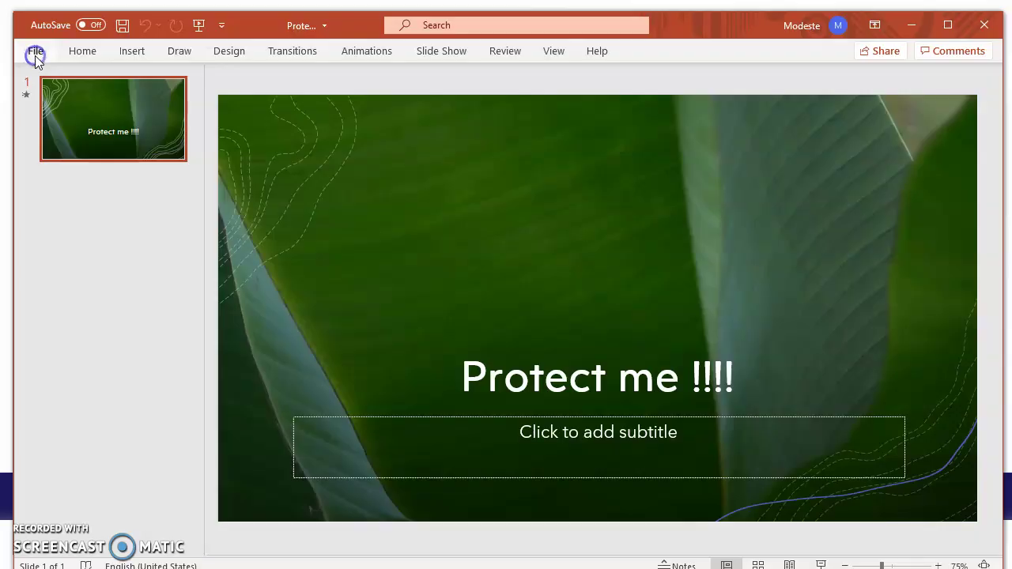
click(984, 24)
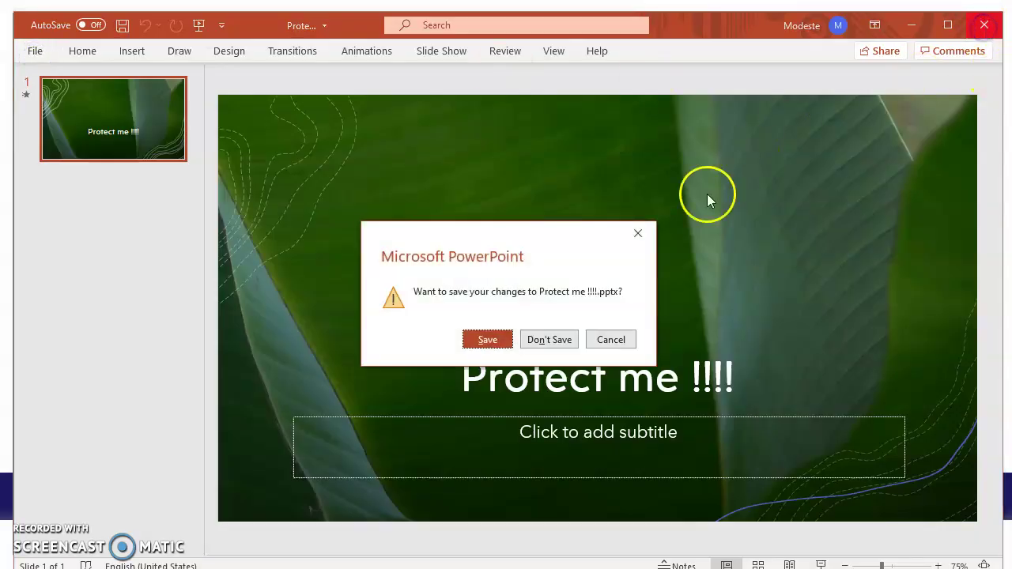
click(488, 341)
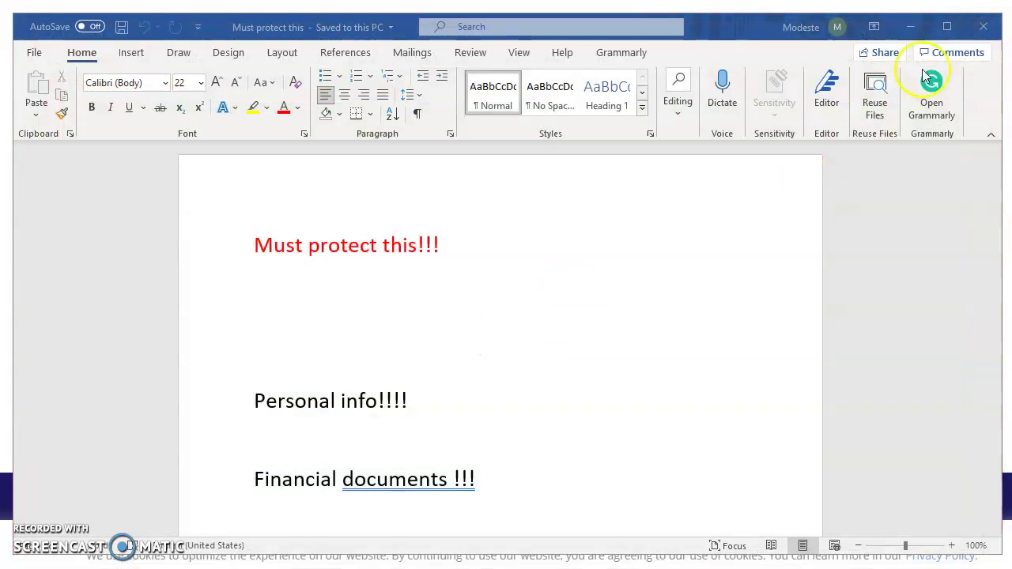
Encrypt the 'Must protect this' document with a four-character password through Protect Document.
click(34, 57)
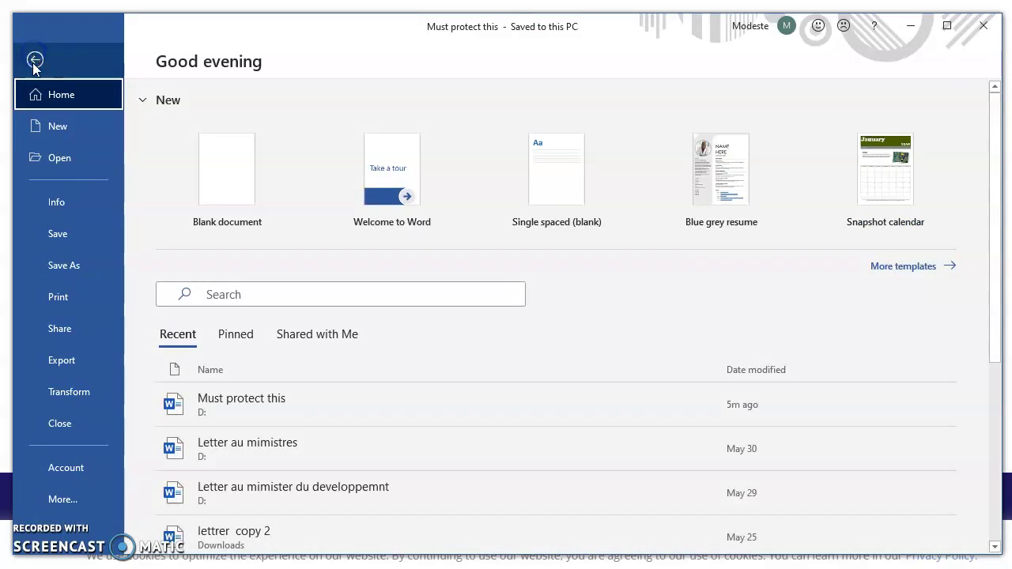
click(54, 203)
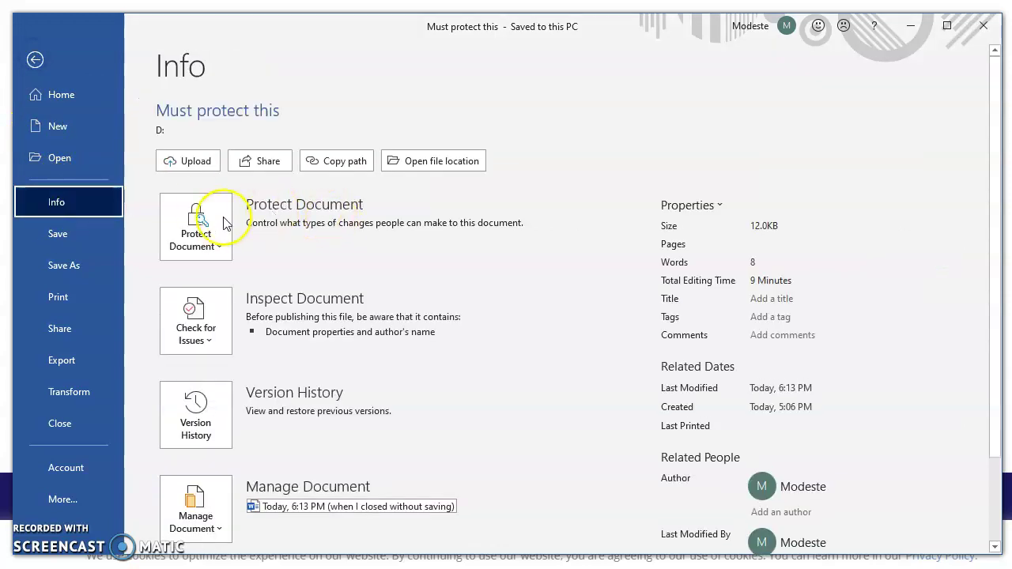
click(221, 225)
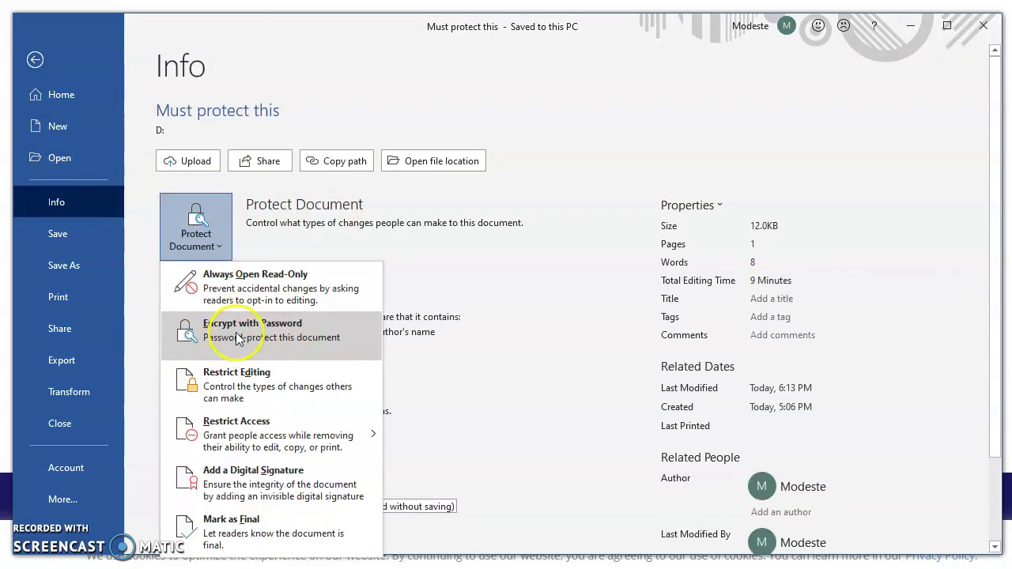
click(237, 338)
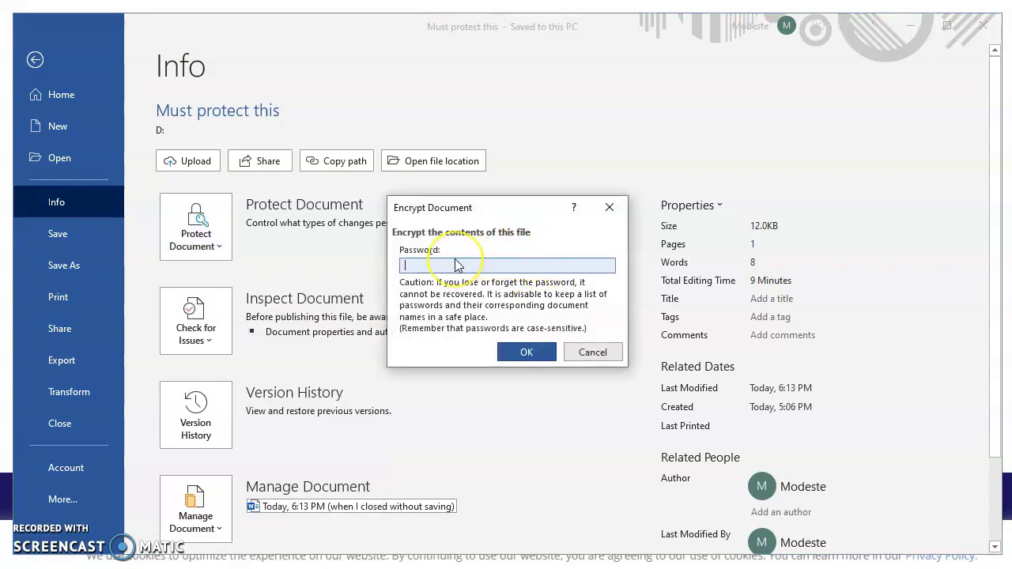
text(1234)
click(525, 352)
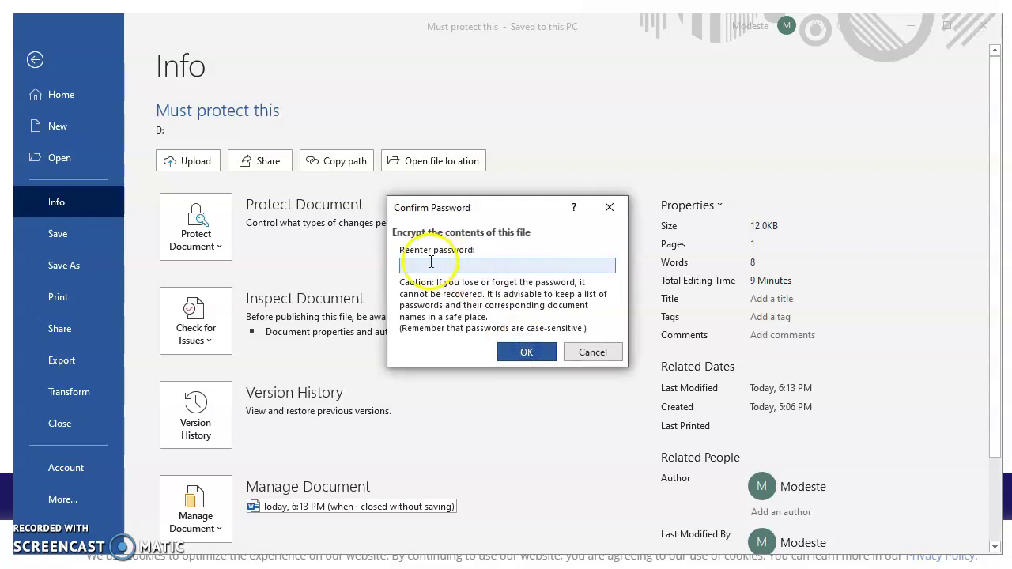
text(1234)
click(519, 353)
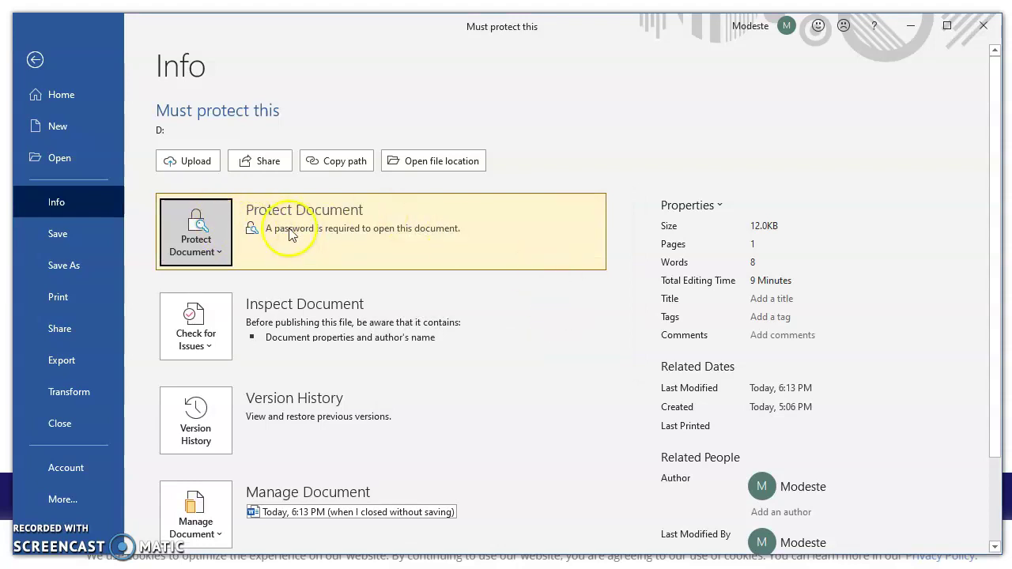
Close Word, saving the encryption change to the document.
click(35, 59)
click(980, 23)
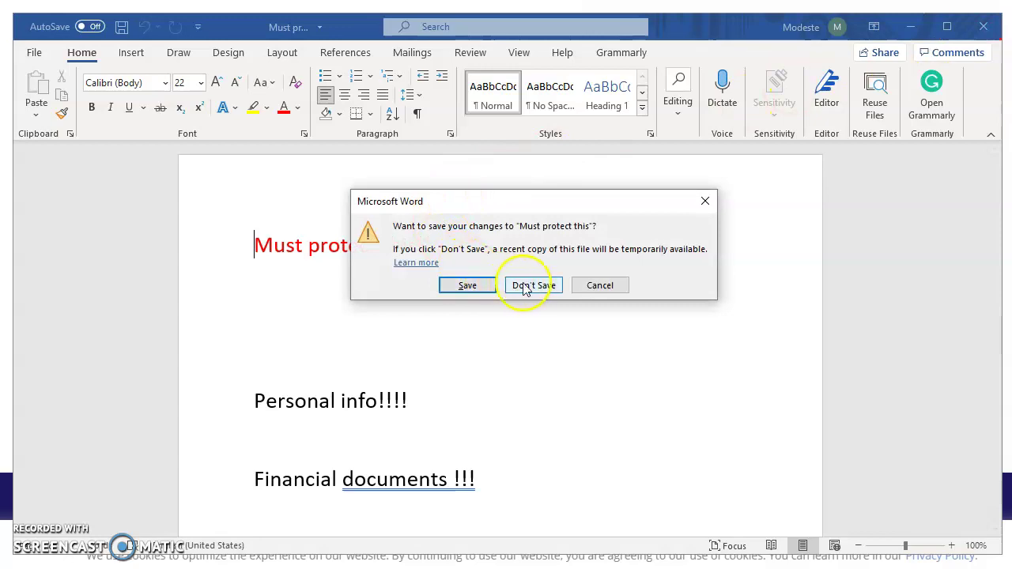
click(478, 287)
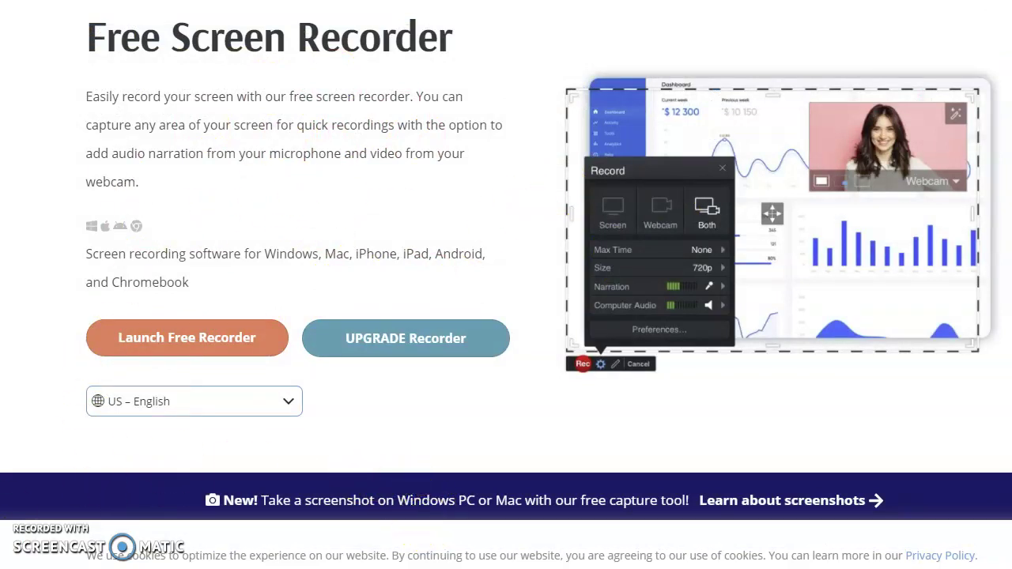
Open 'Must protect this.docx' from the DATA (D:) drive in File Explorer.
key(super)
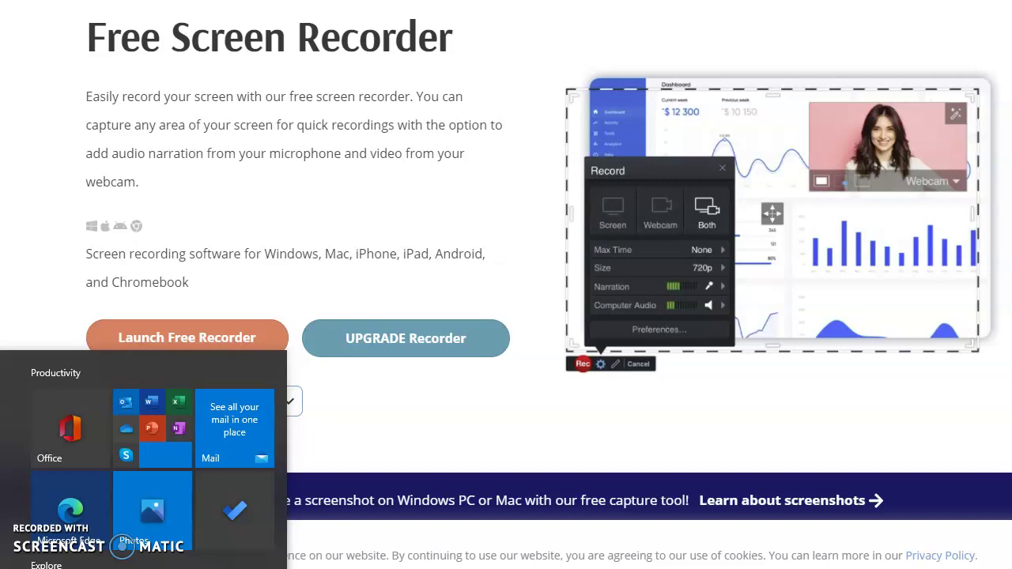
click(1, 532)
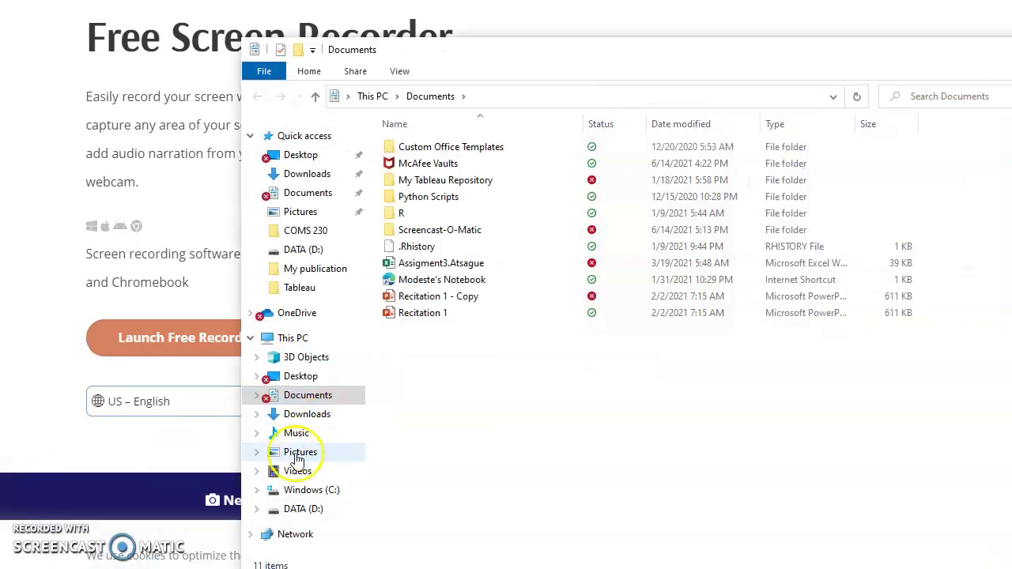
click(303, 508)
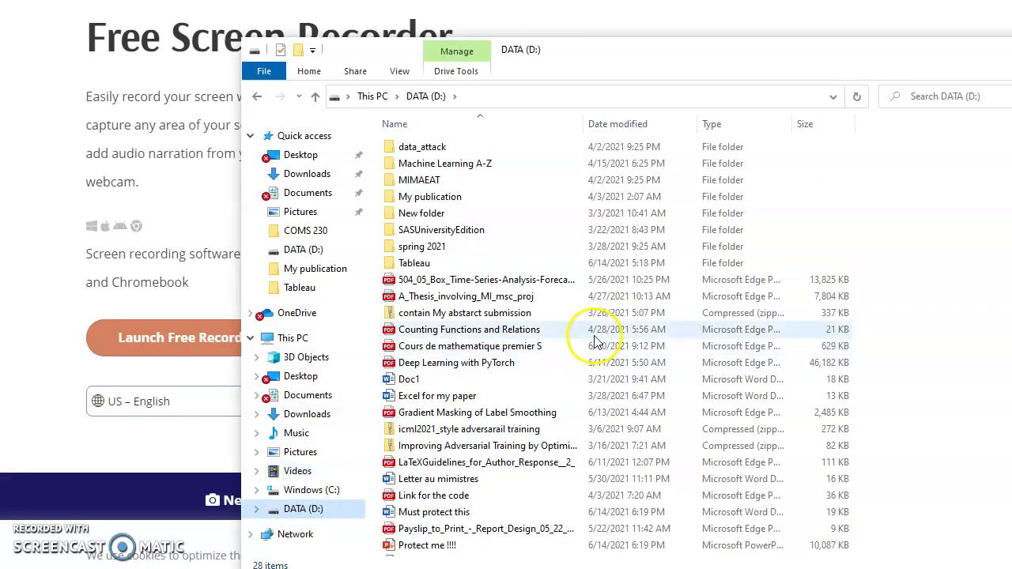
scroll(594, 340, down, 1)
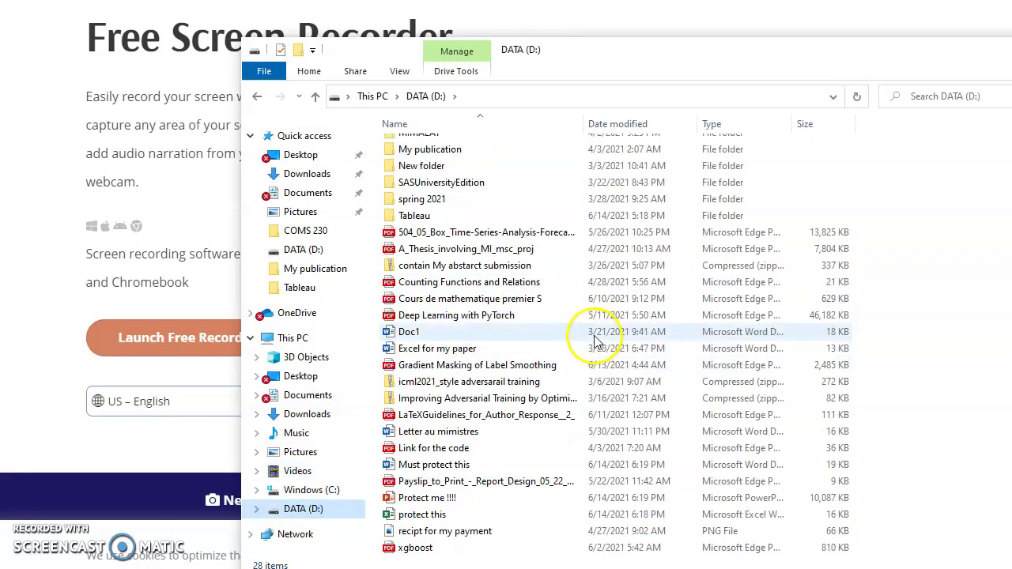
double_click(451, 466)
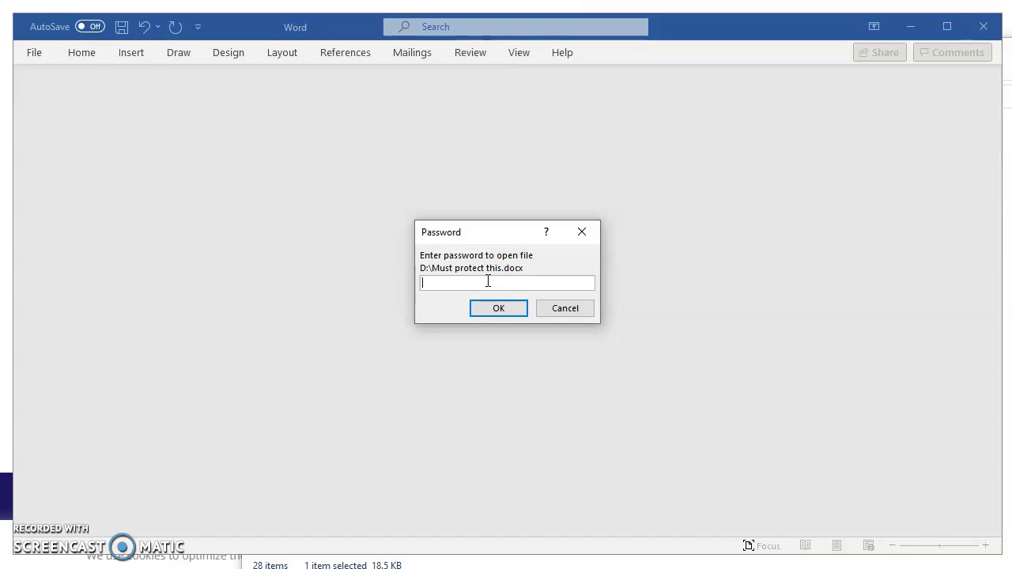
Enter the document's password to open 'Must protect this' in Word.
text(1234)
click(513, 311)
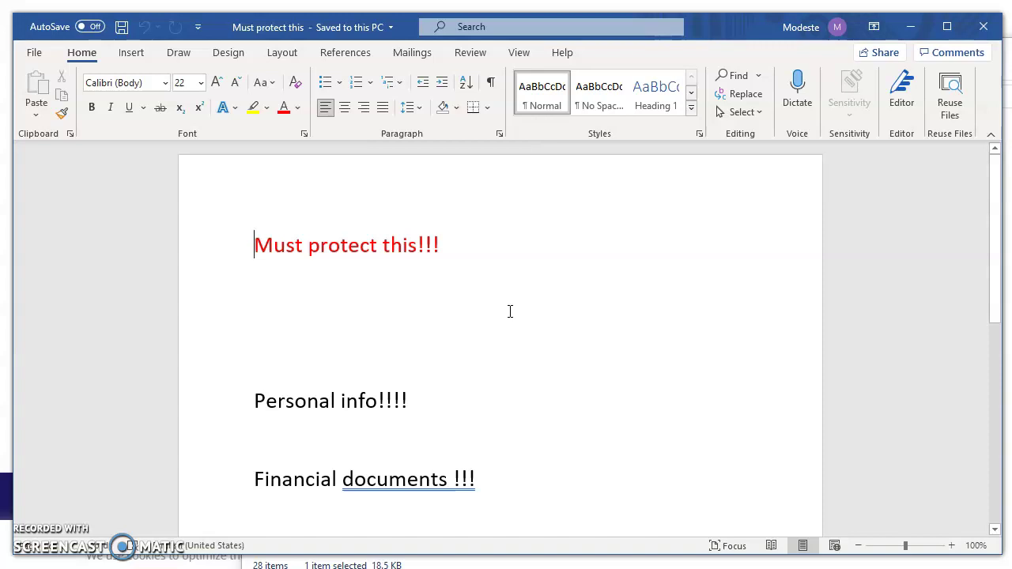
click(517, 305)
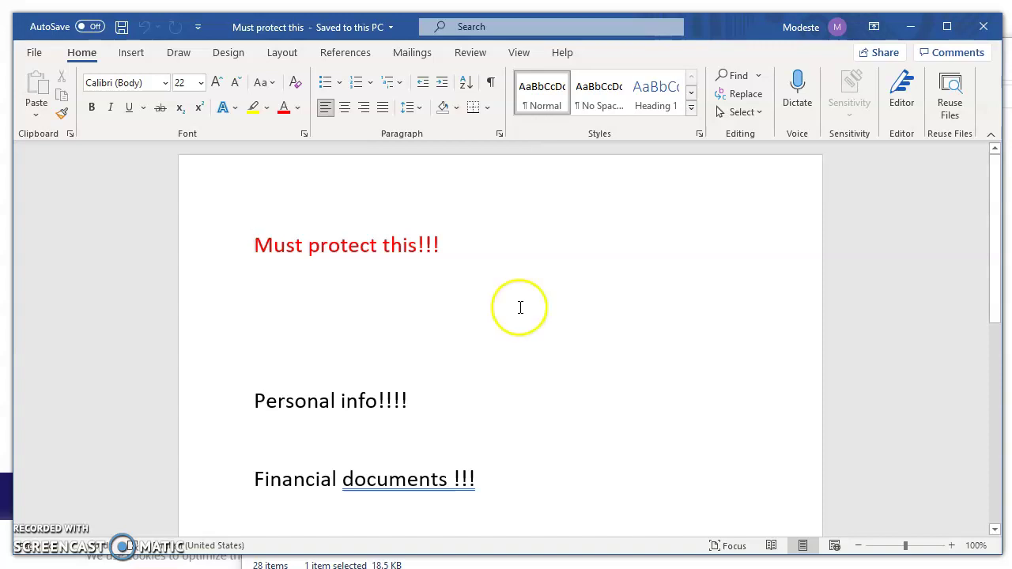